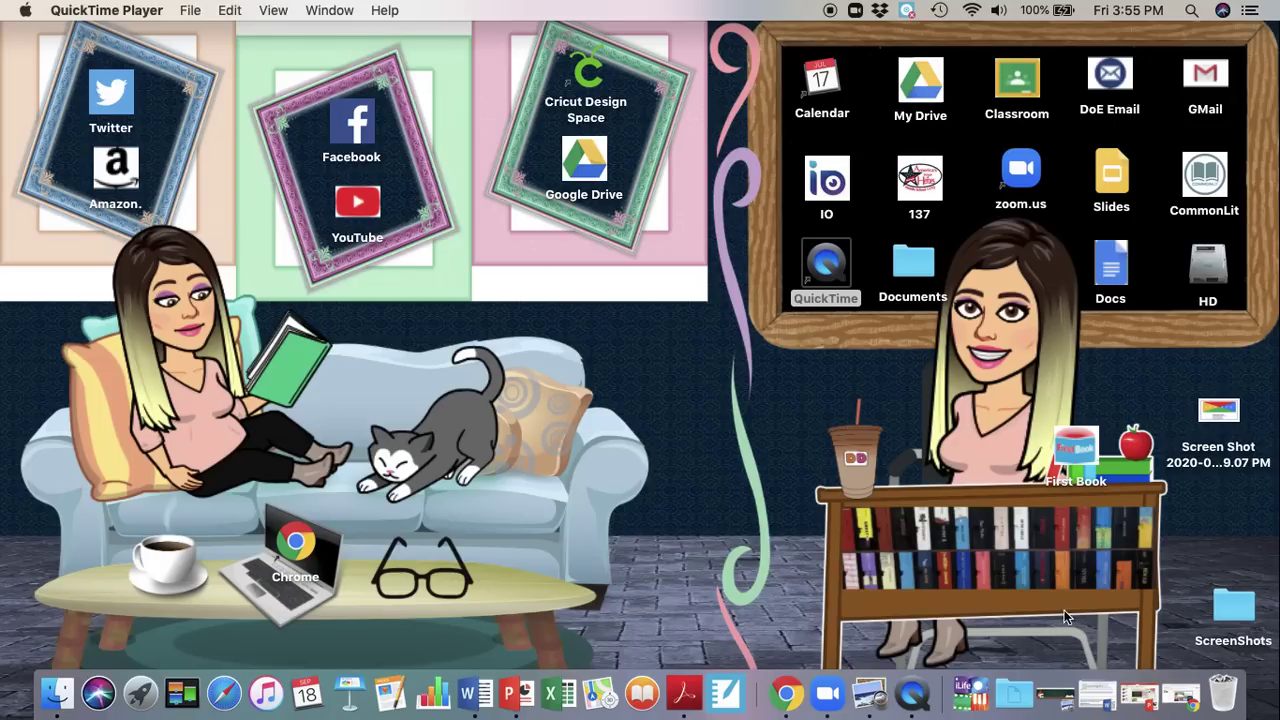
# Load chrome.google.com in a new tab and go to the Chrome Web Store extensions page
pyautogui.click(788, 697)
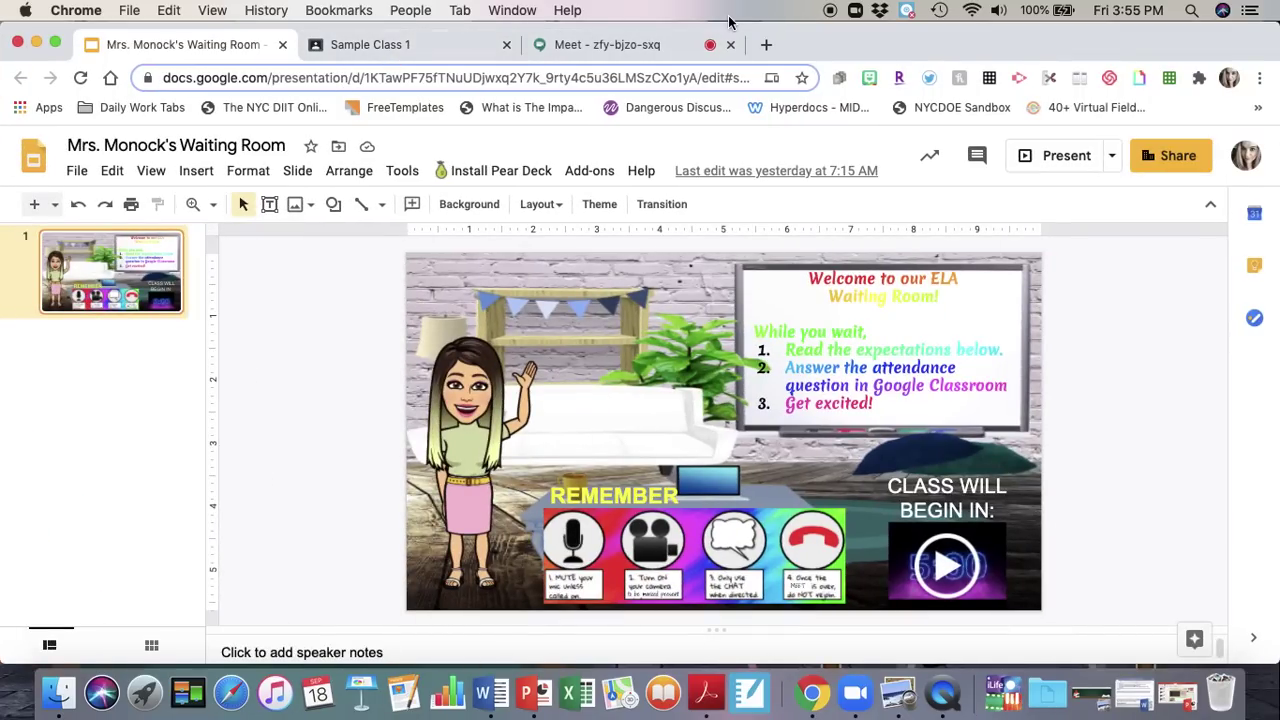
pyautogui.click(766, 45)
pyautogui.write('c')
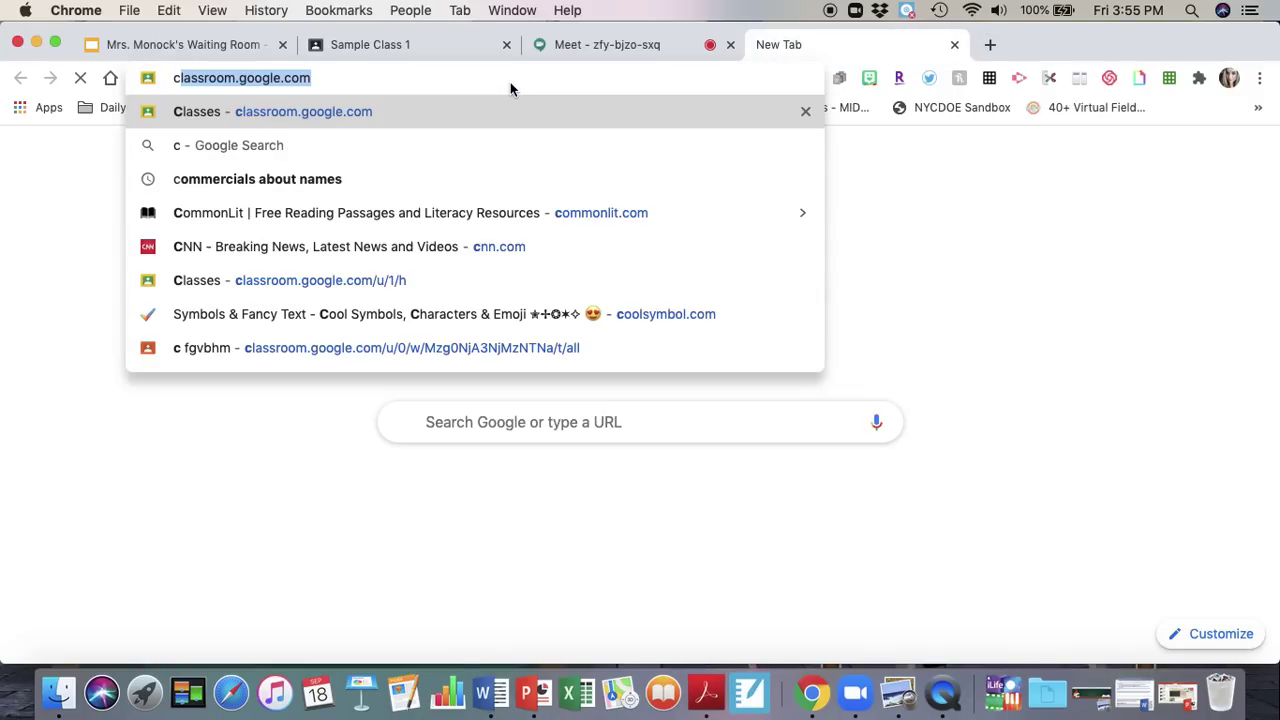
pyautogui.write('r')
pyautogui.press('BackSpace')
pyautogui.press('BackSpace')
pyautogui.write('hrome.')
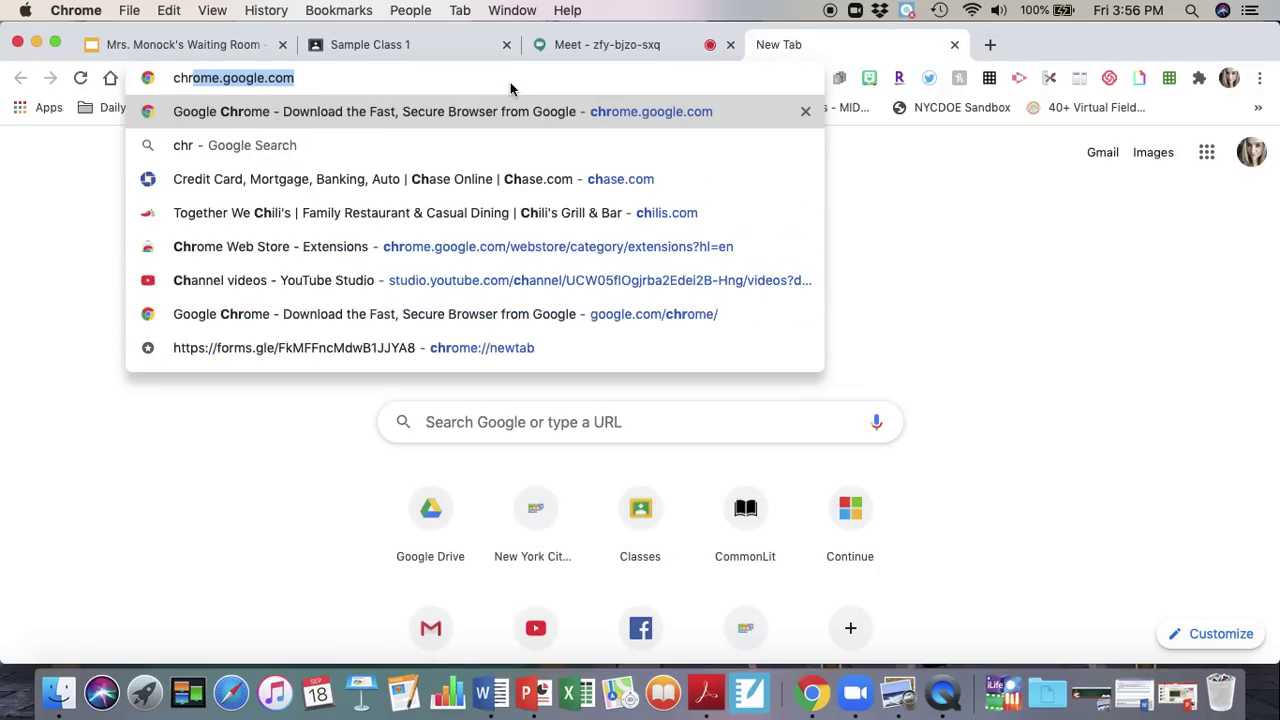
pyautogui.press('BackSpace')
pyautogui.press('BackSpace')
pyautogui.write('e.google.com')
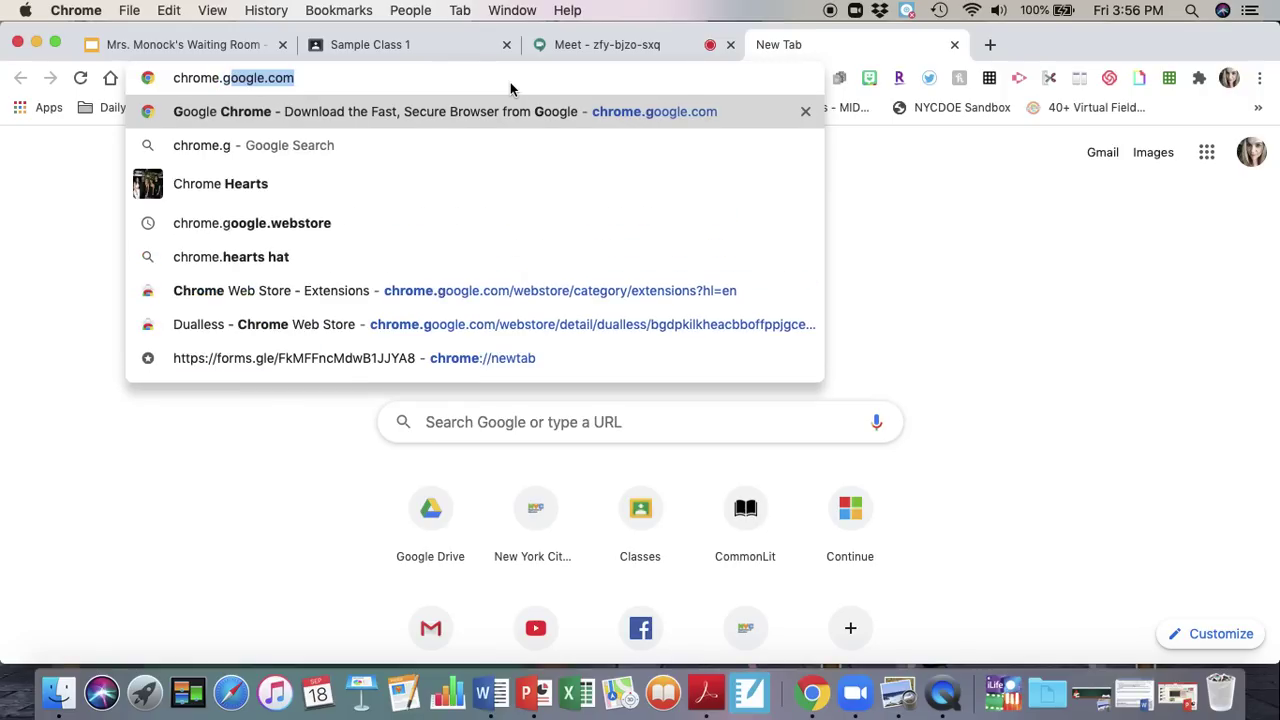
pyautogui.press('Return')
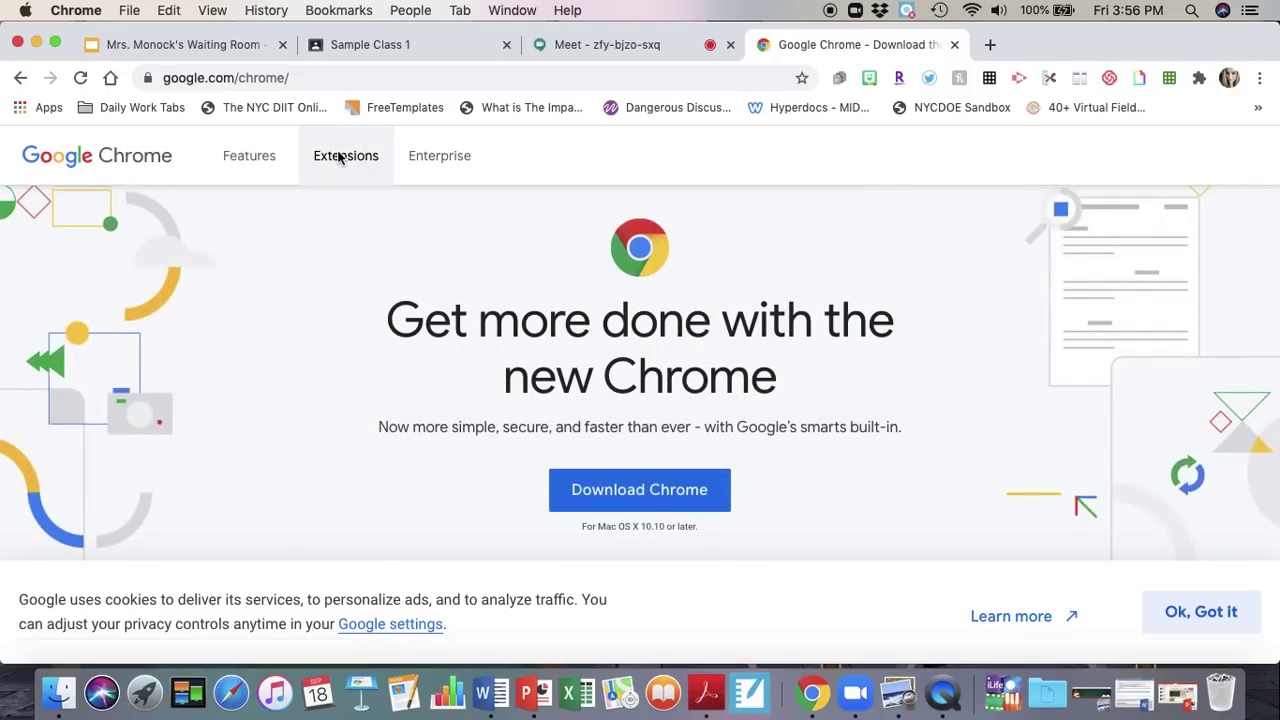
pyautogui.click(339, 157)
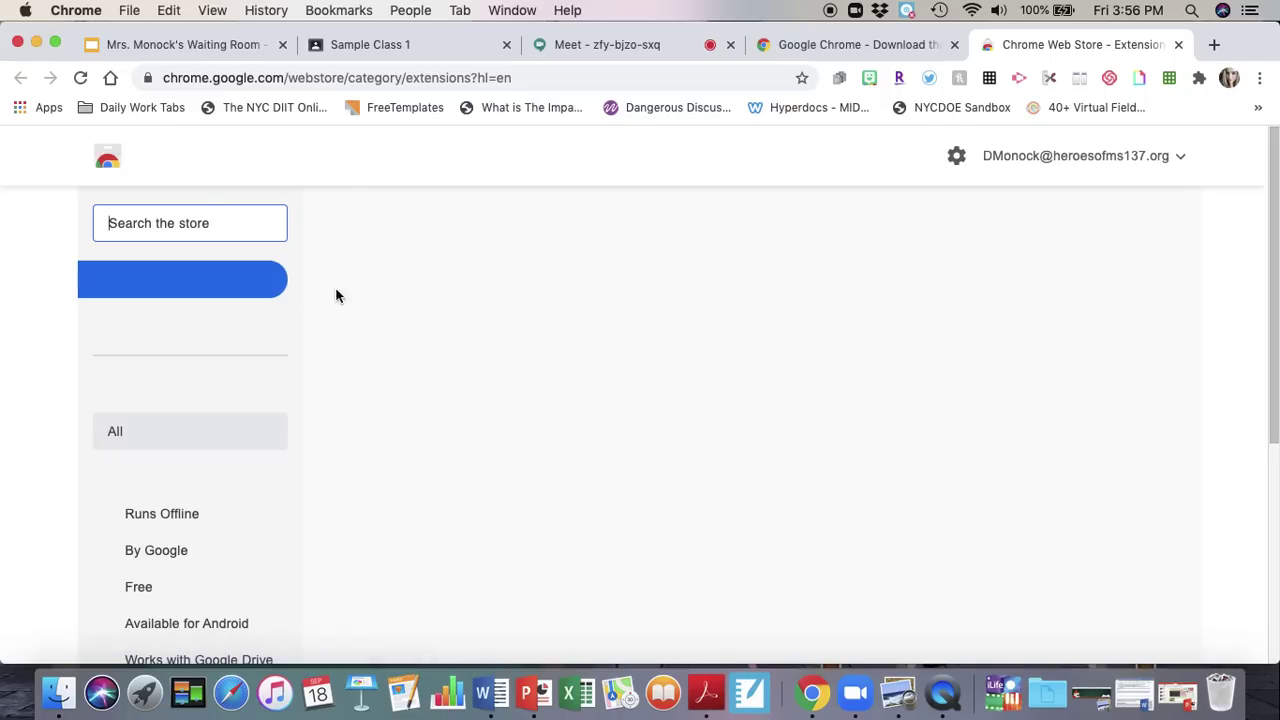
# Search the Chrome Web Store for 'dualless' and open the Dualless extension's page
pyautogui.write('du')
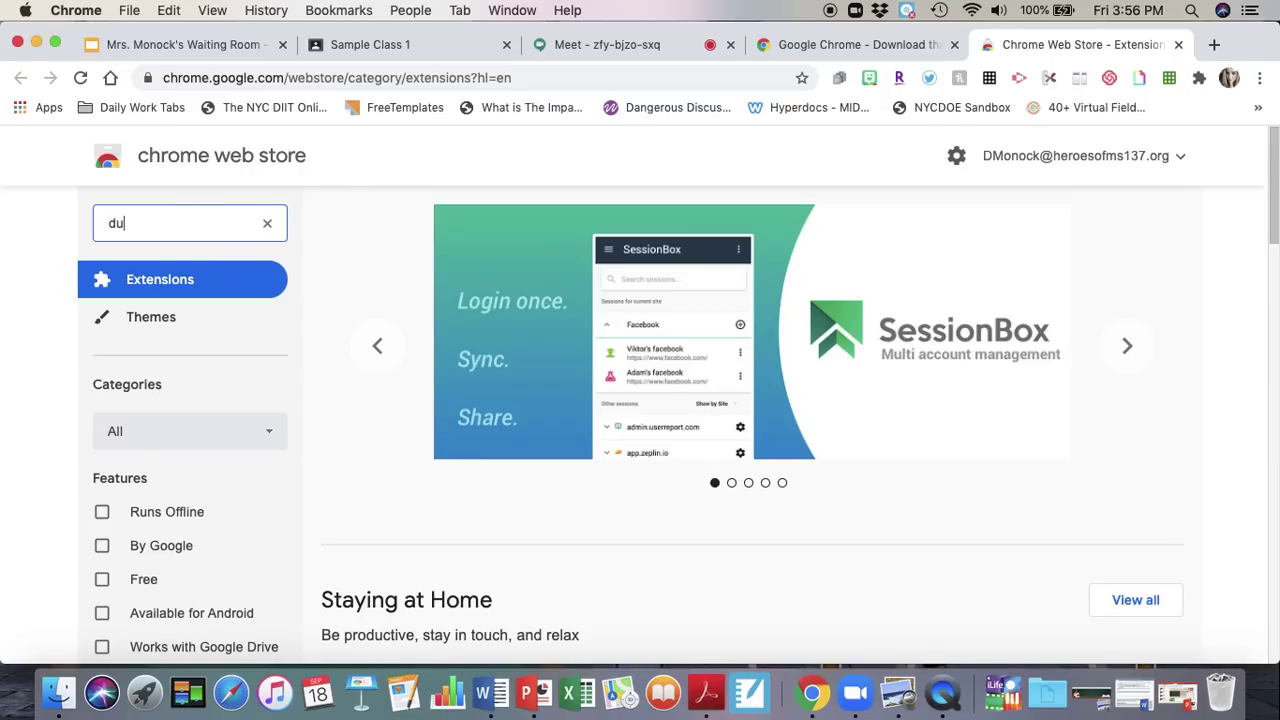
pyautogui.write('alle')
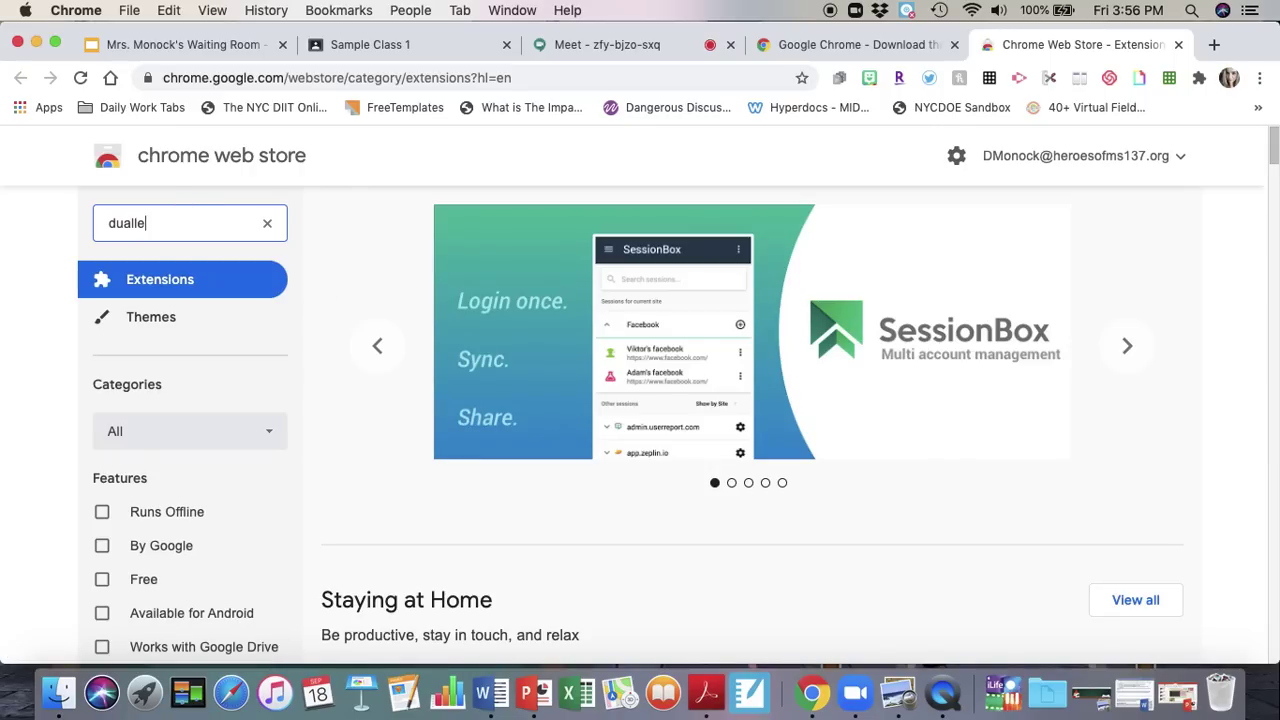
pyautogui.write('ss')
pyautogui.press('Return')
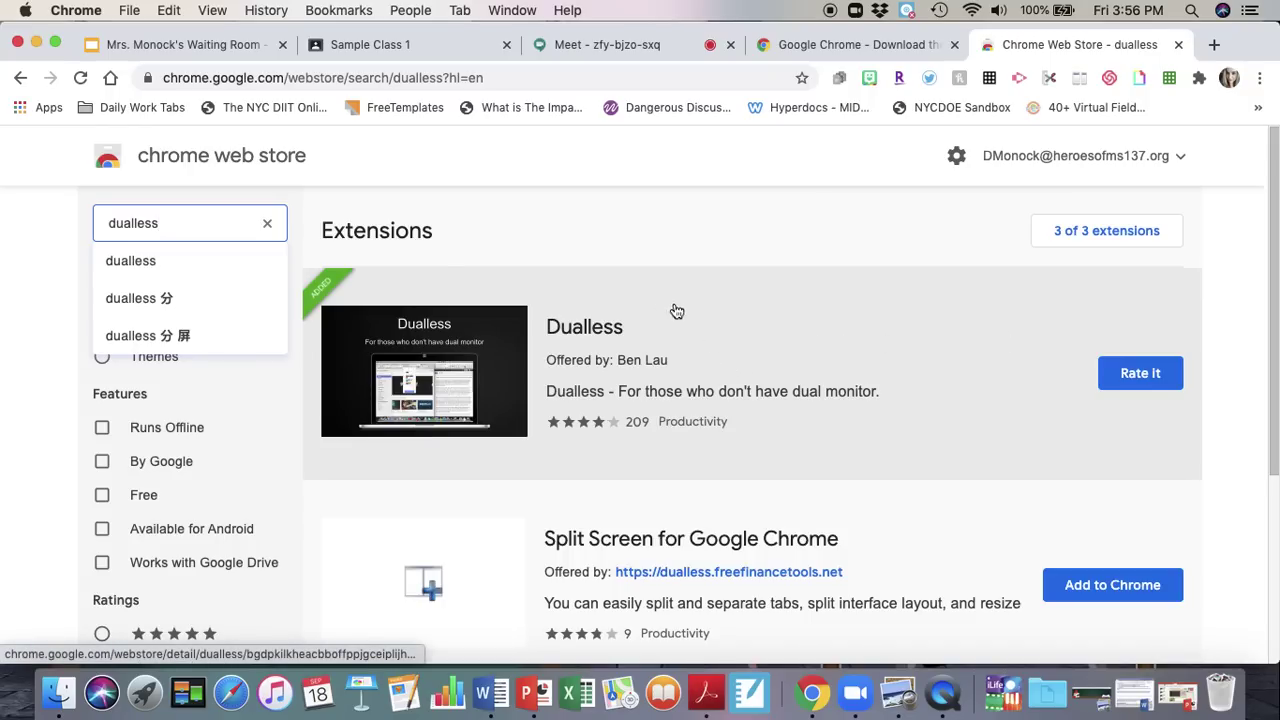
pyautogui.click(709, 334)
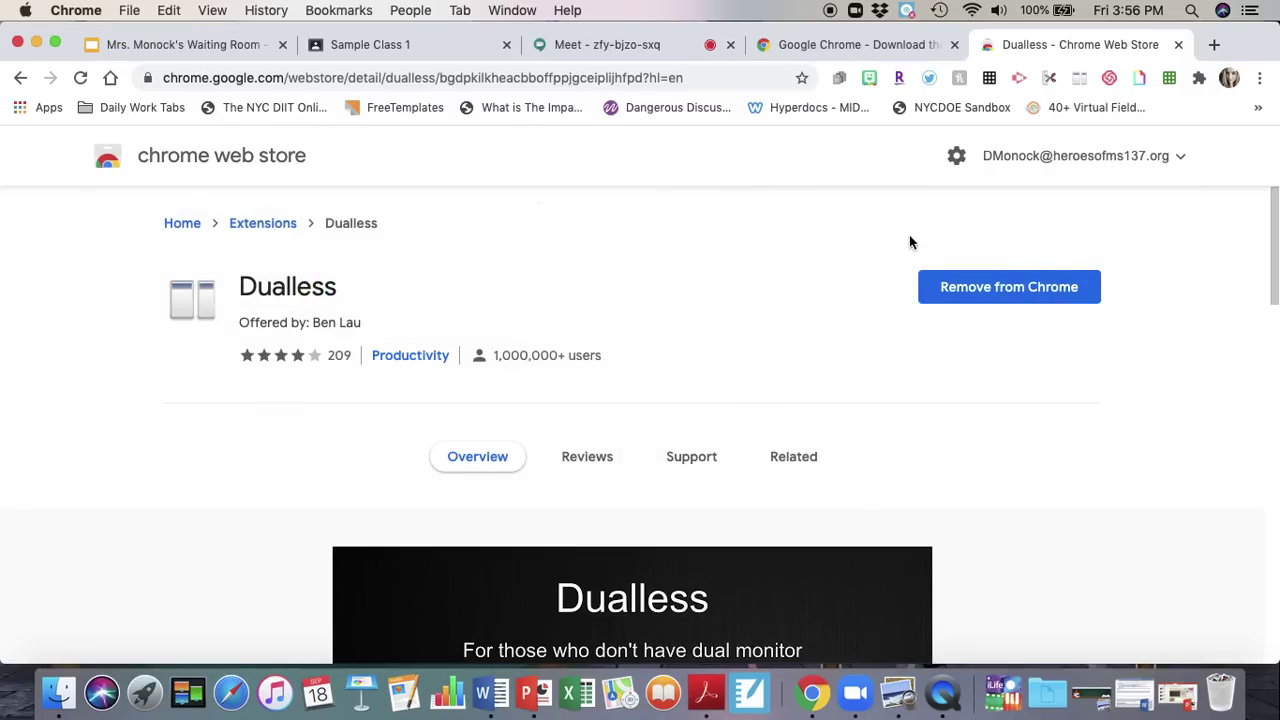
pyautogui.click(1201, 80)
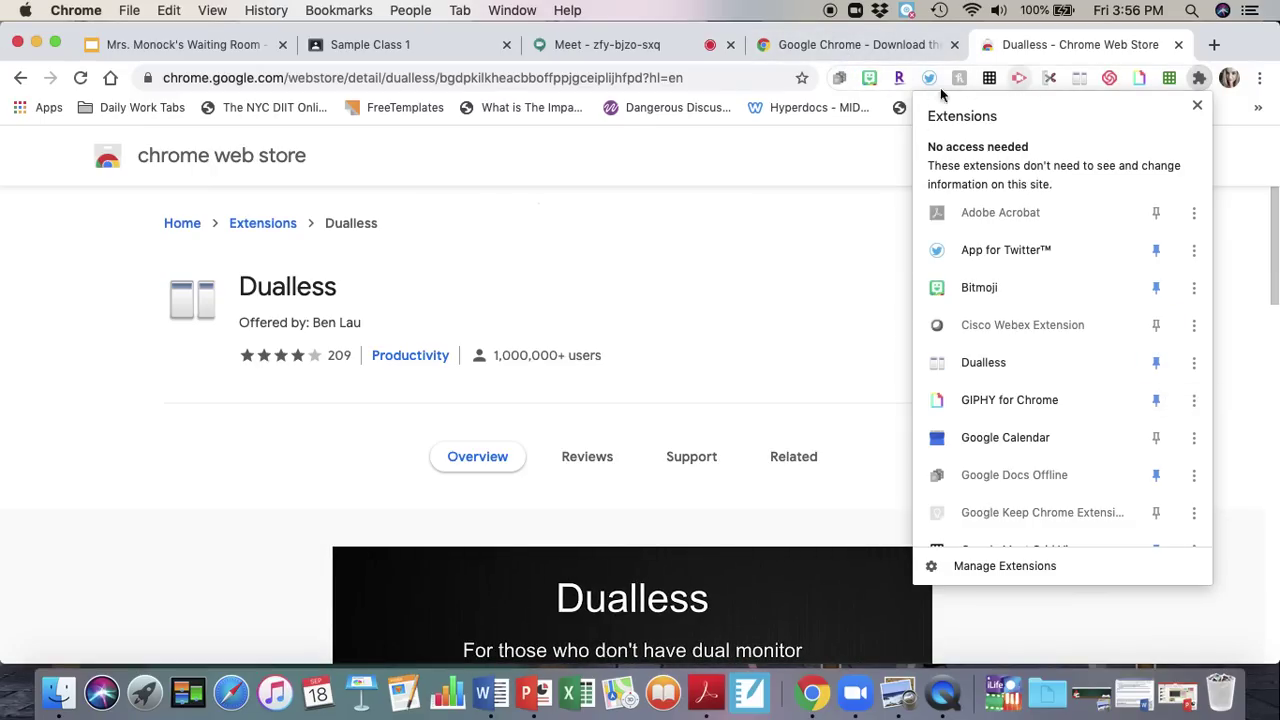
pyautogui.click(781, 258)
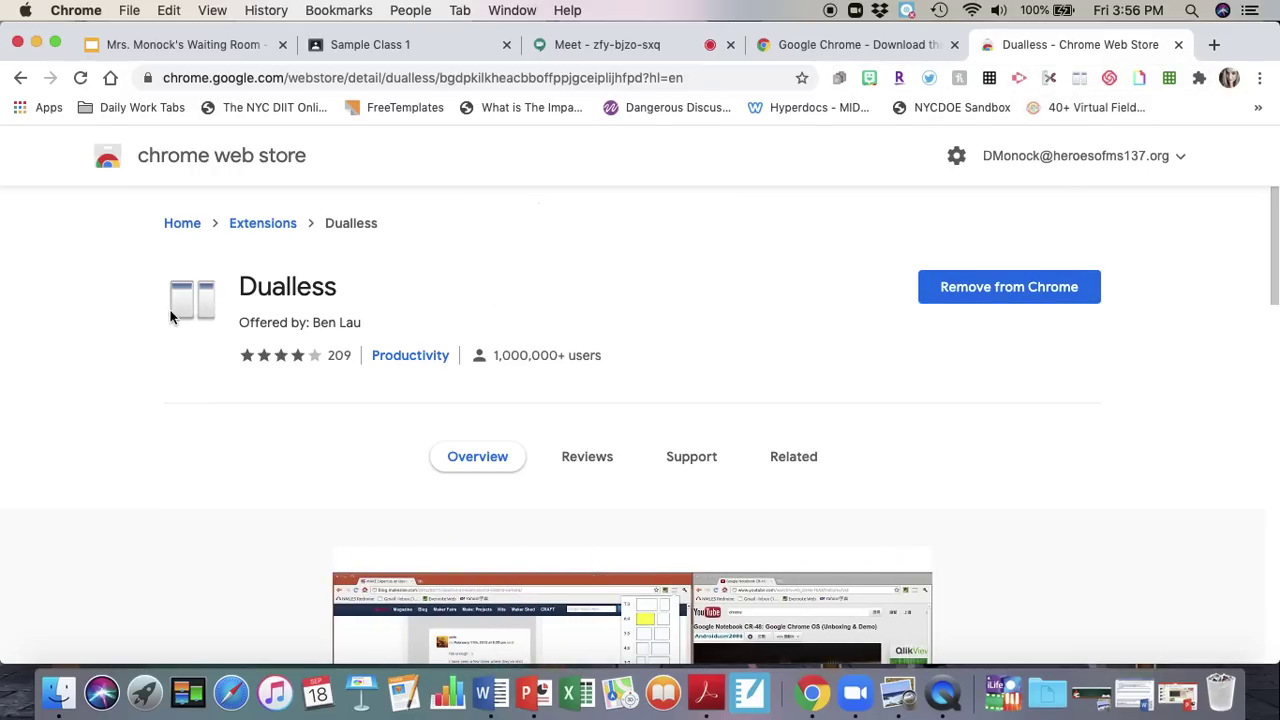
# Use Dualless to split Chrome 5:5 into two equal side-by-side windows
pyautogui.click(1079, 79)
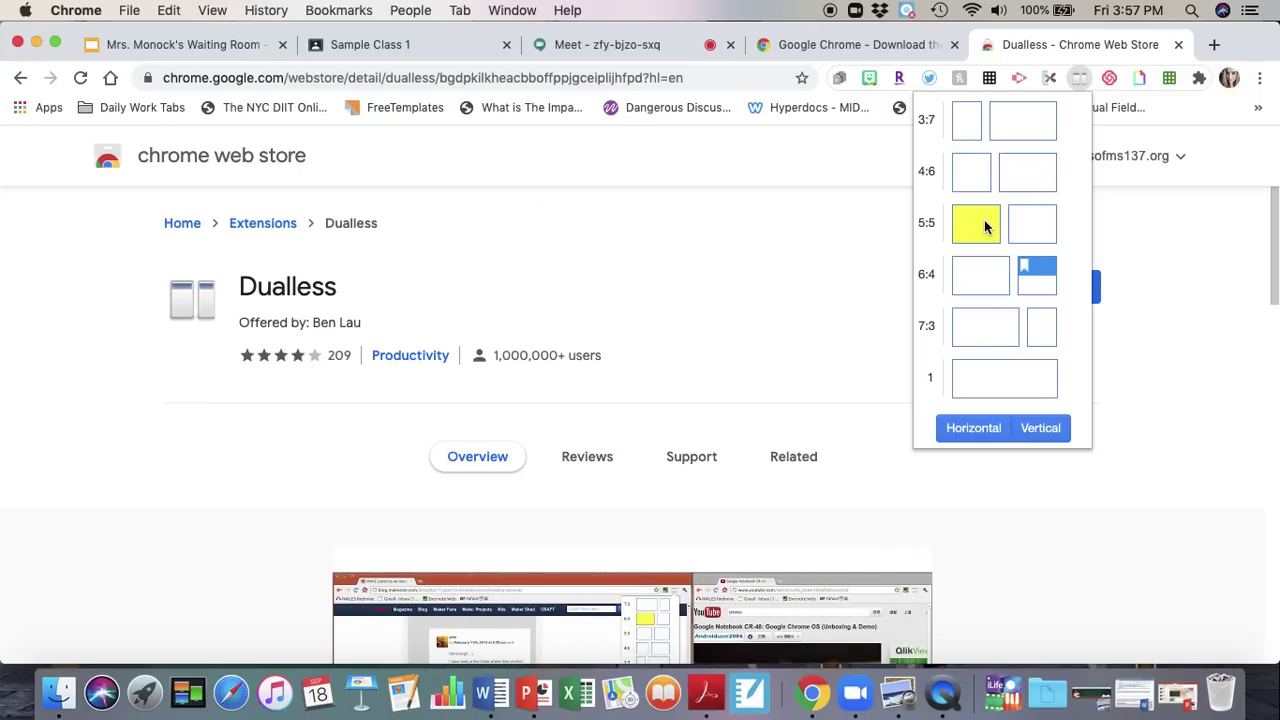
pyautogui.click(984, 226)
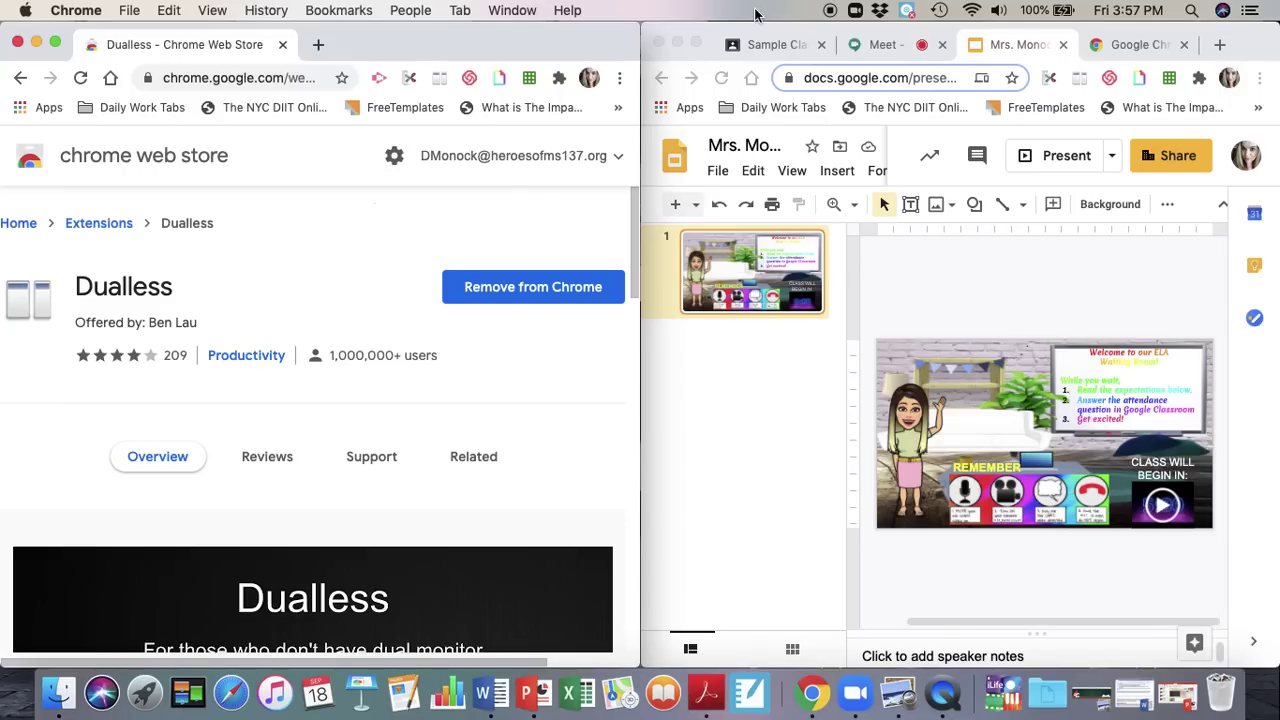
# Move the Waiting Room slides tab into the left window and show the Google Chrome page on the right
pyautogui.moveTo(766, 23)
pyautogui.mouseDown()
pyautogui.moveTo(786, 23)
pyautogui.moveTo(766, 23)
pyautogui.mouseUp()
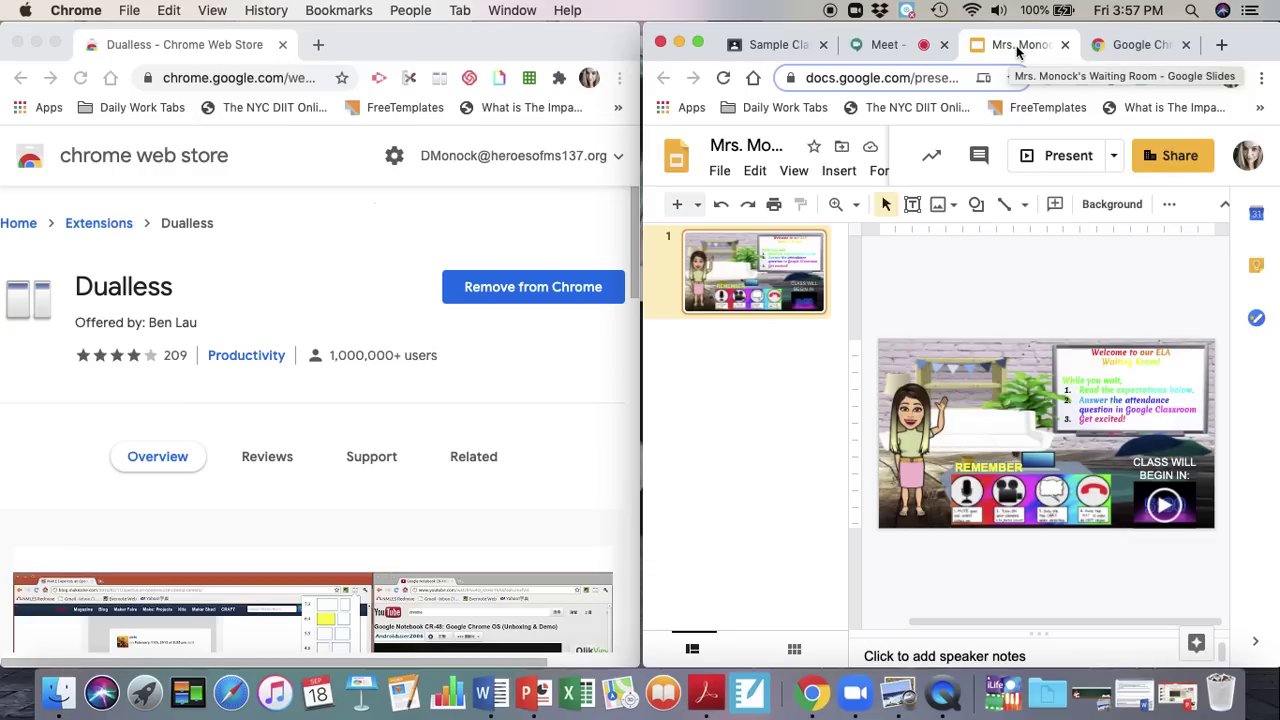
pyautogui.moveTo(1018, 52); pyautogui.dragTo(343, 55)
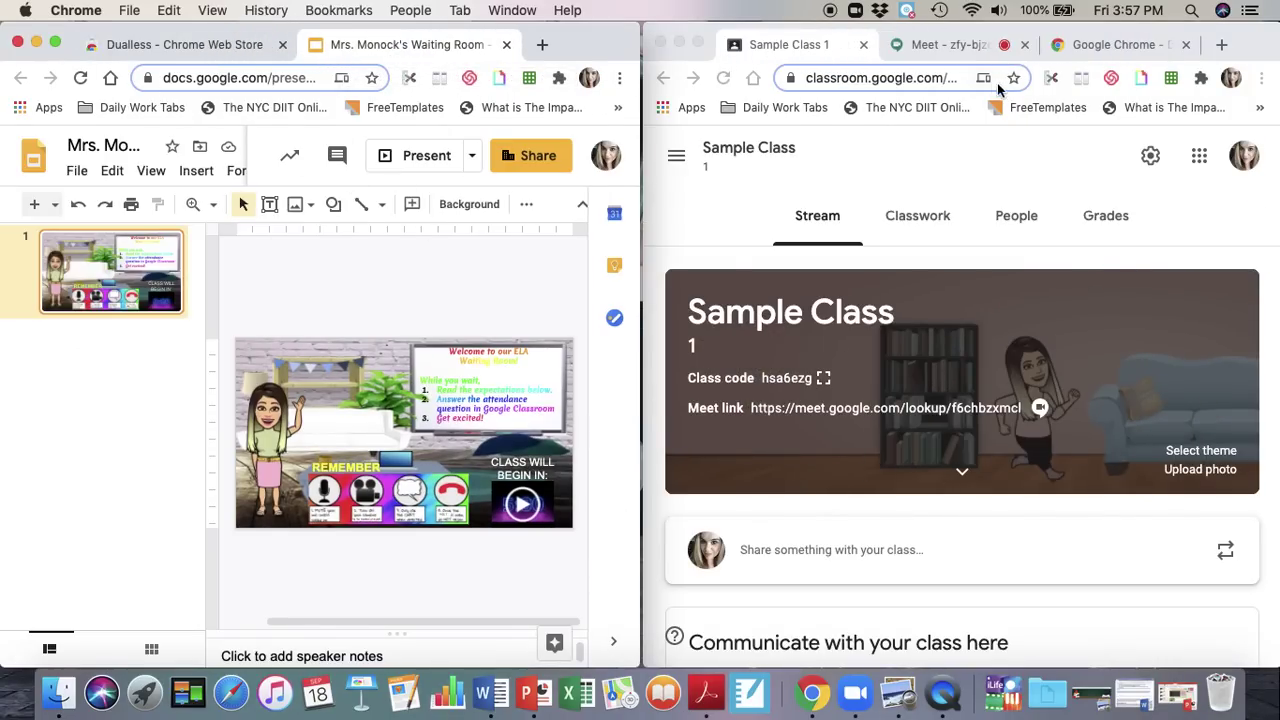
pyautogui.click(1096, 46)
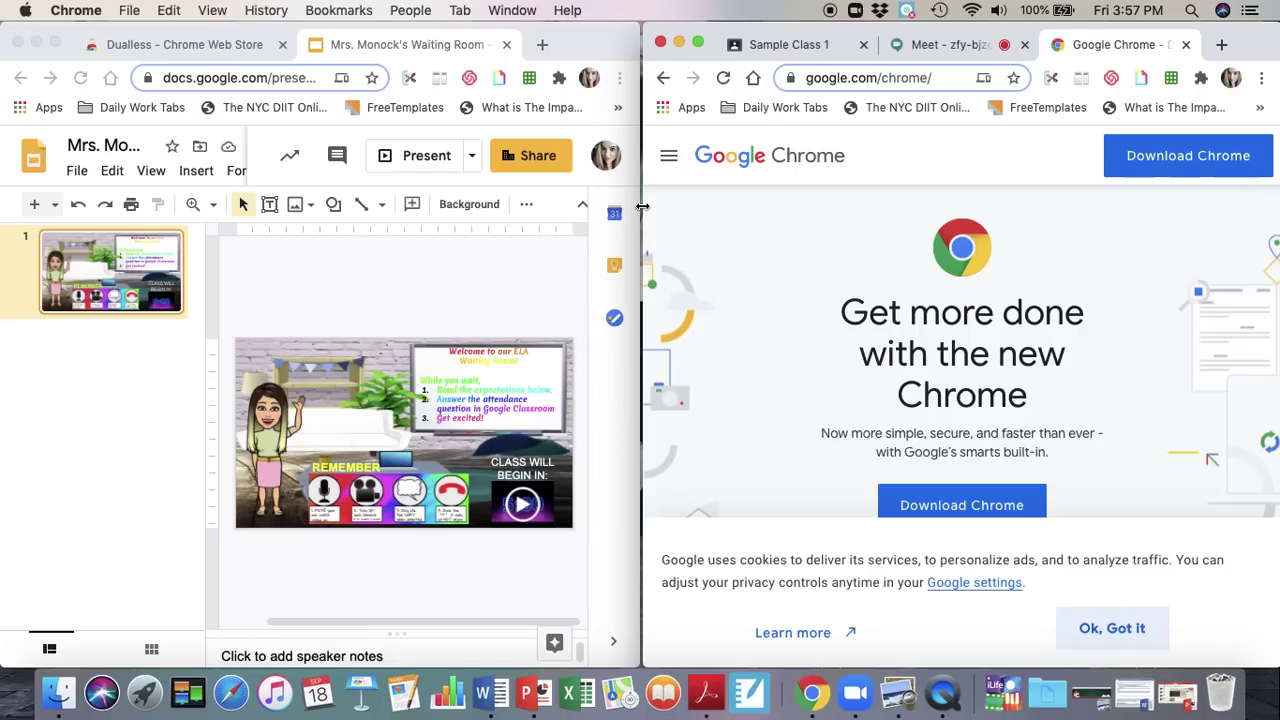
pyautogui.moveTo(641, 203)
pyautogui.mouseDown()
pyautogui.moveTo(709, 206)
pyautogui.moveTo(483, 189)
pyautogui.moveTo(680, 205)
pyautogui.moveTo(642, 196)
pyautogui.mouseUp()
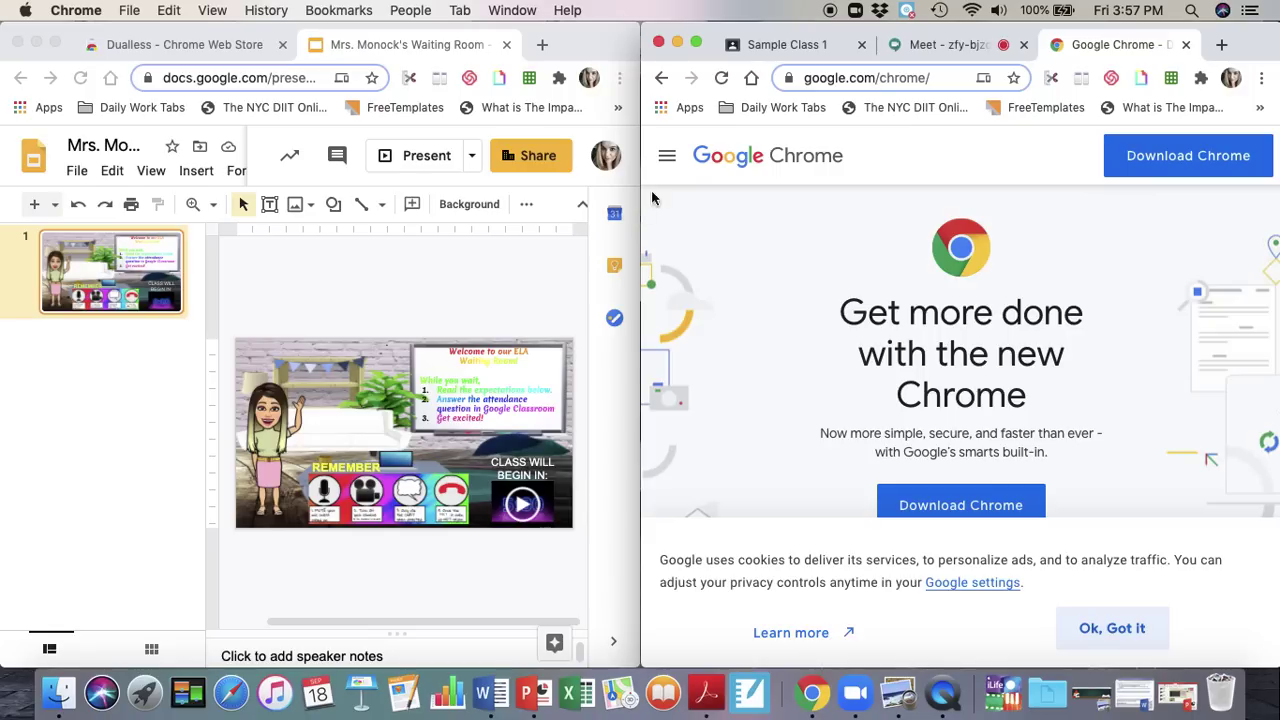
# Switch the right window to the Google Meet call beside the slides
pyautogui.click(846, 78)
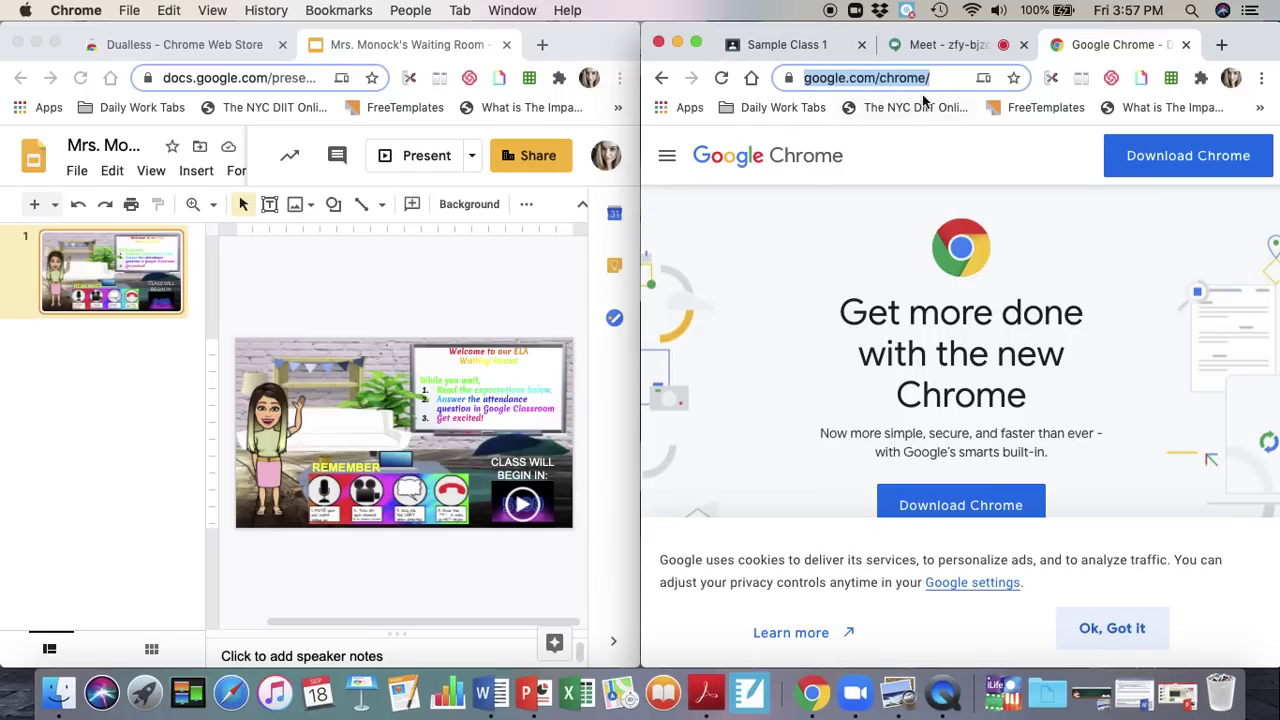
pyautogui.click(951, 45)
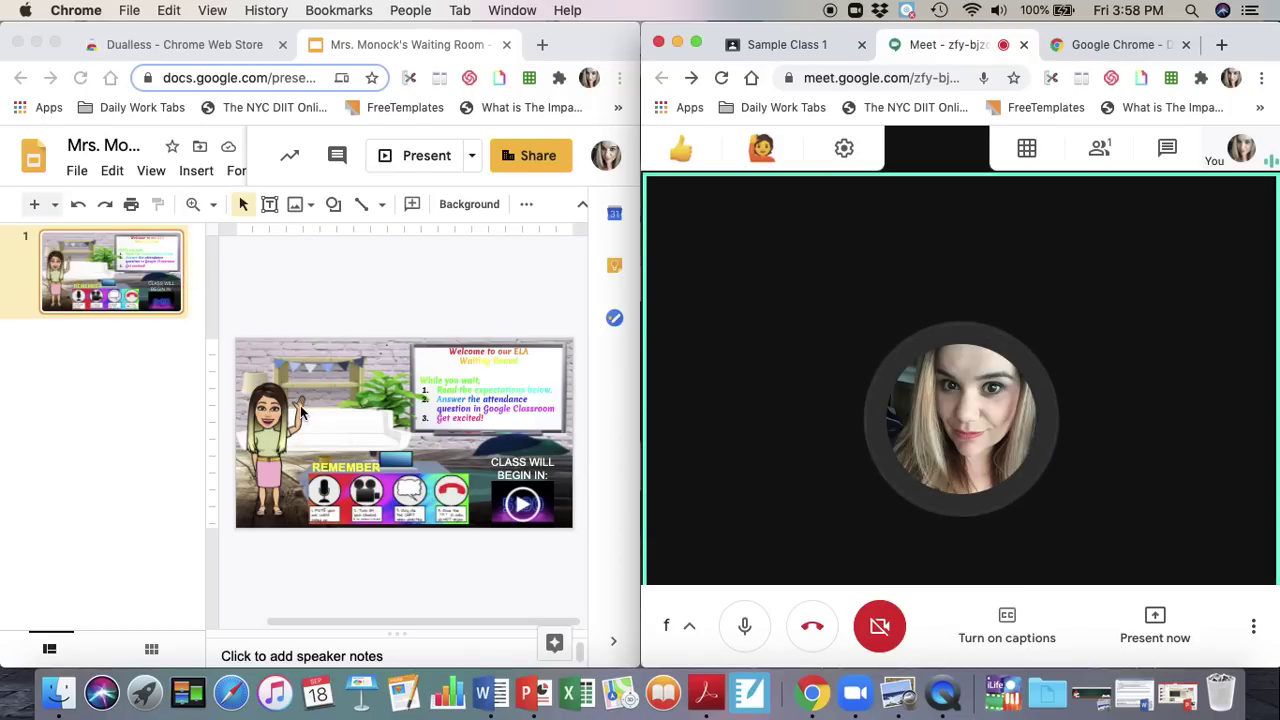
# From Meet's Present now options, choose to present a Chrome tab
pyautogui.moveTo(1048, 407)
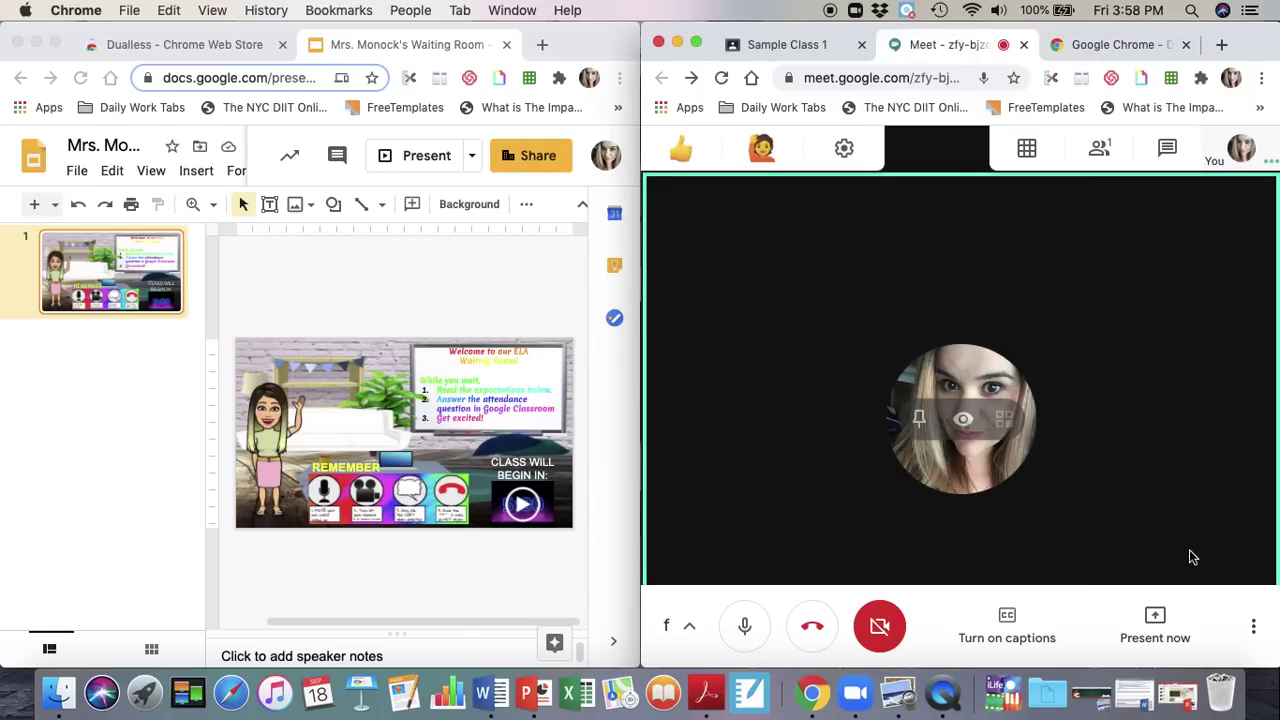
pyautogui.click(1158, 625)
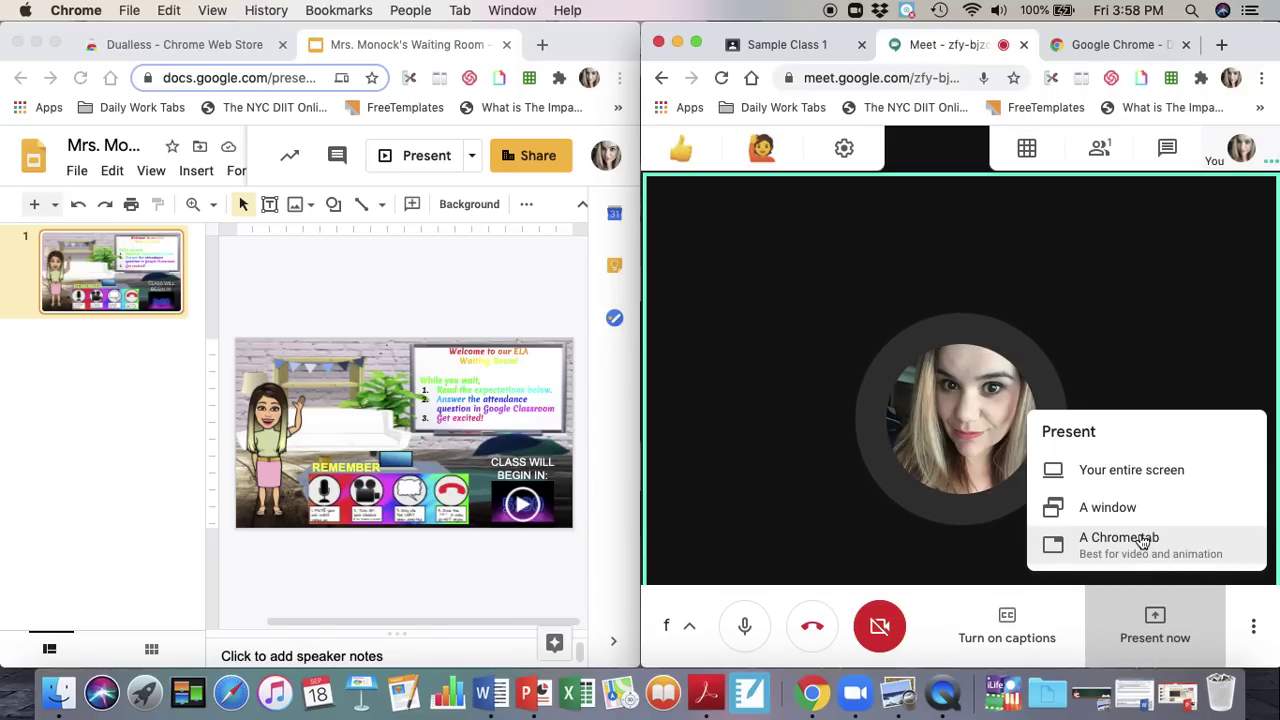
pyautogui.click(1143, 541)
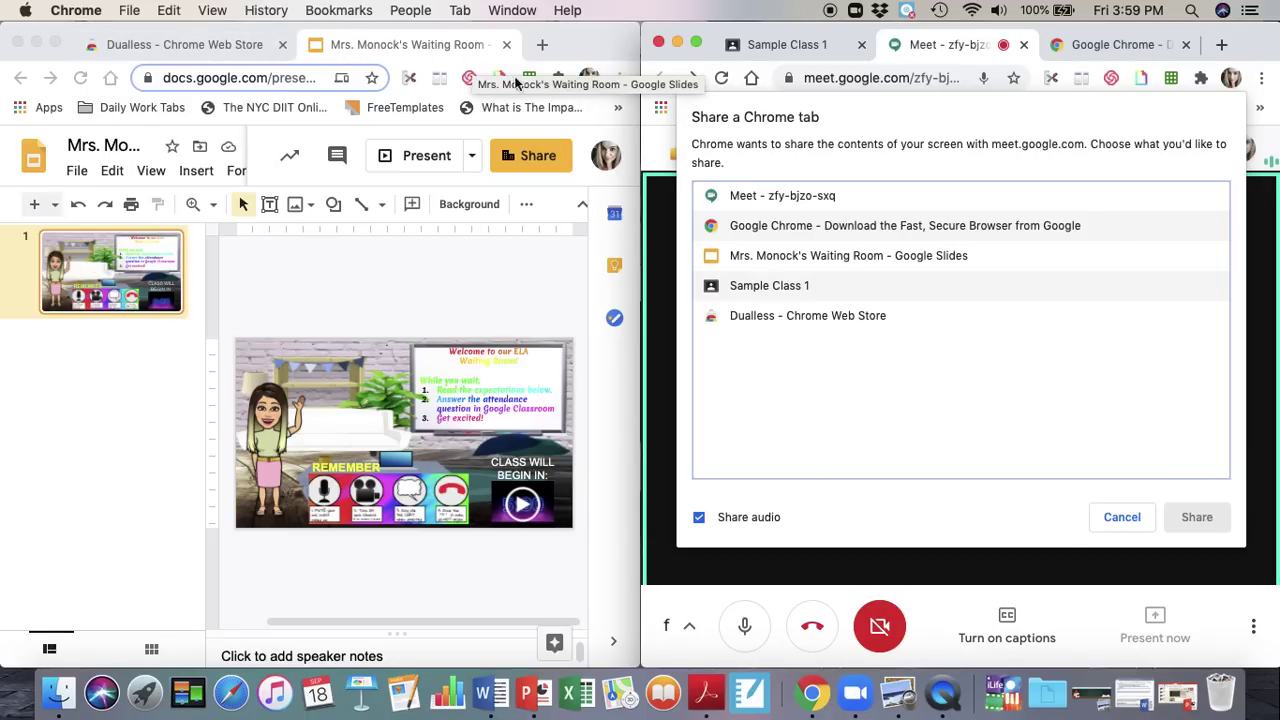
# Share the Waiting Room Google Slides tab to the Meet call
pyautogui.click(762, 262)
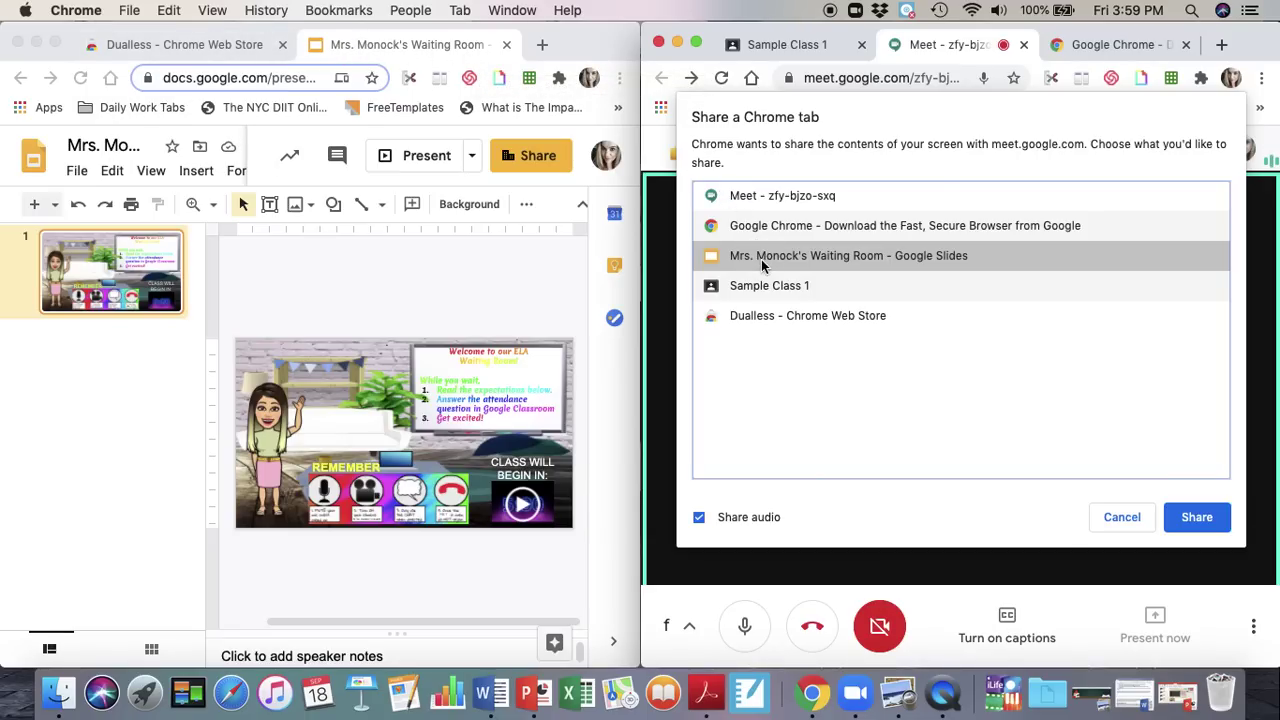
pyautogui.click(1196, 517)
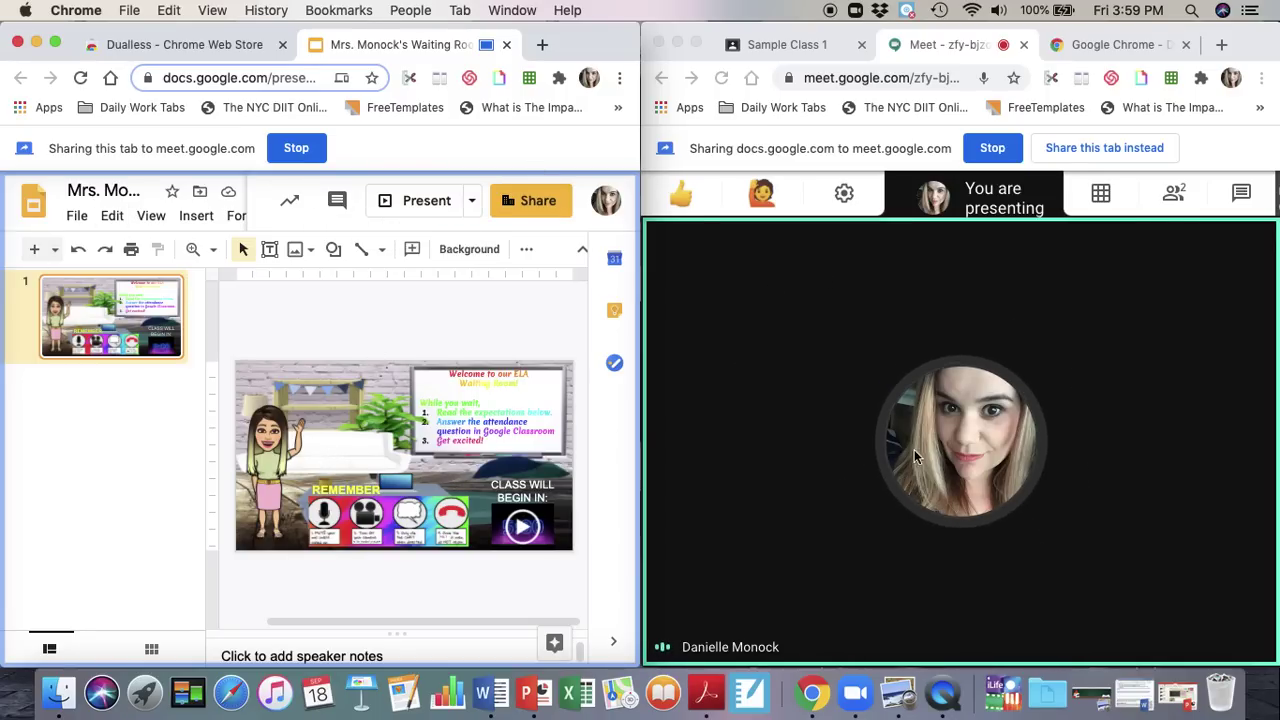
# Start the waiting-room slideshow, readjust the left window's width, and stop sharing the slides tab
pyautogui.click(422, 203)
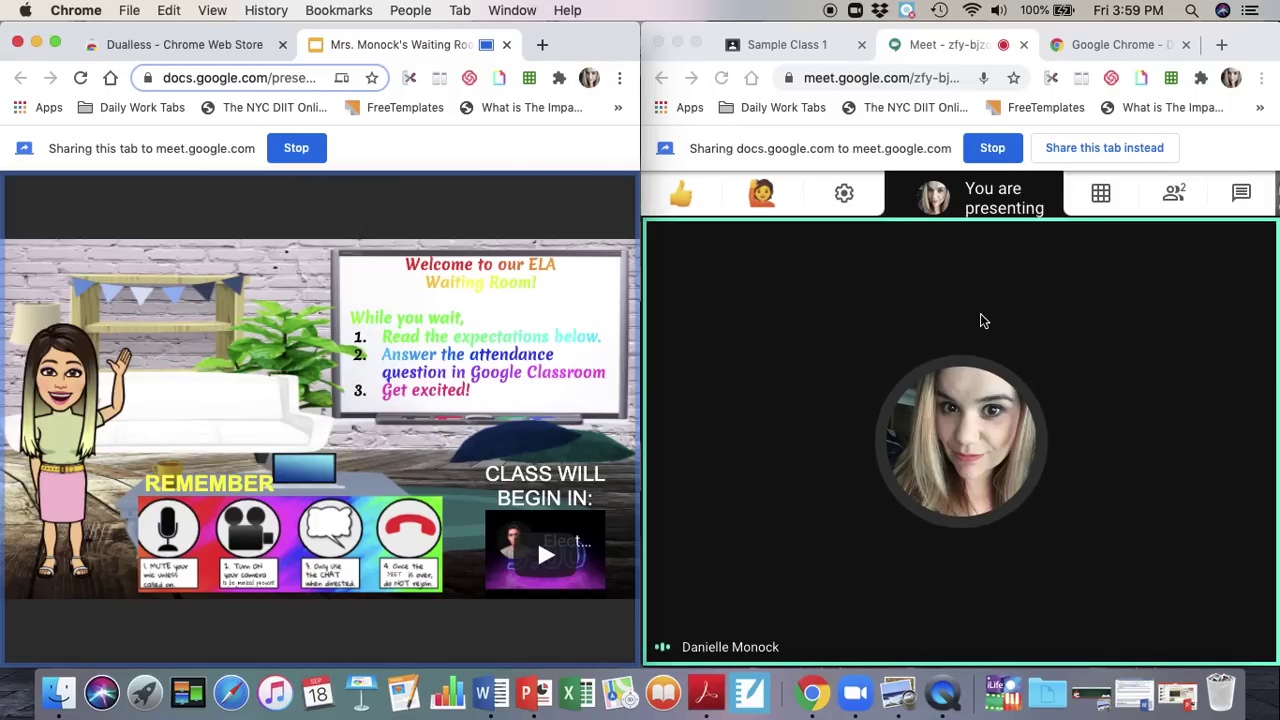
pyautogui.moveTo(637, 121); pyautogui.dragTo(575, 123)
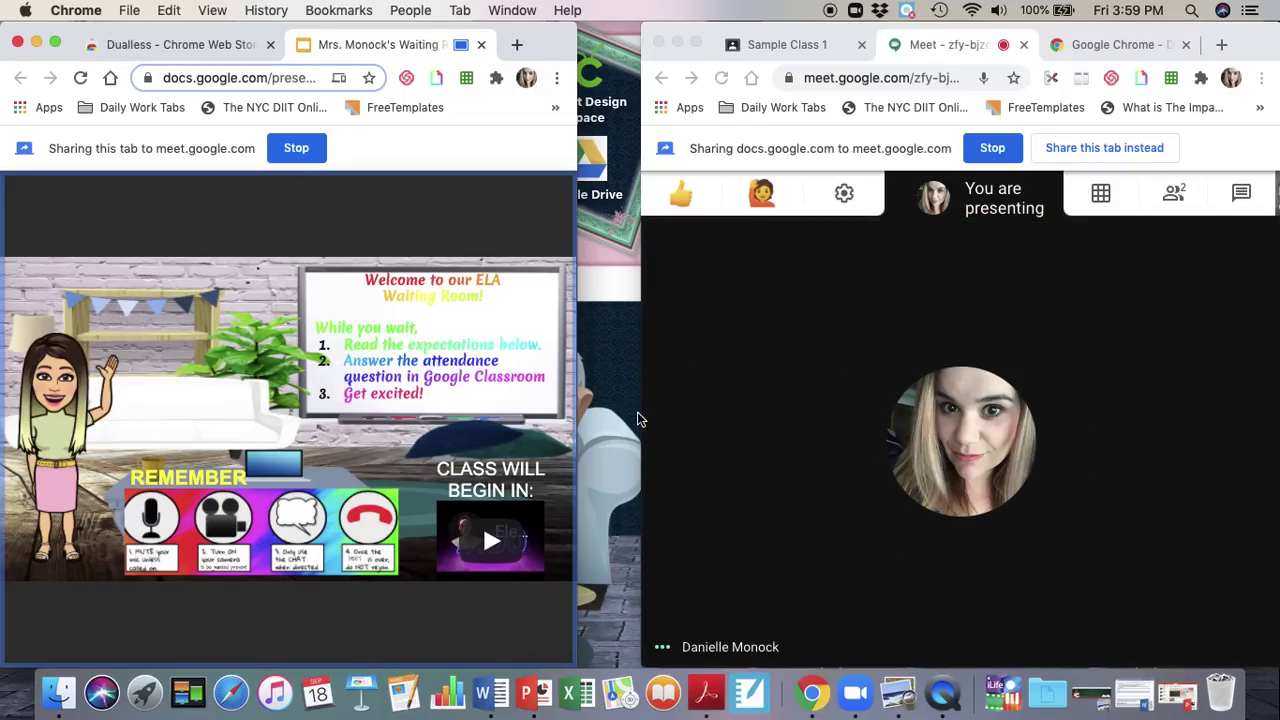
pyautogui.moveTo(576, 237); pyautogui.dragTo(643, 237)
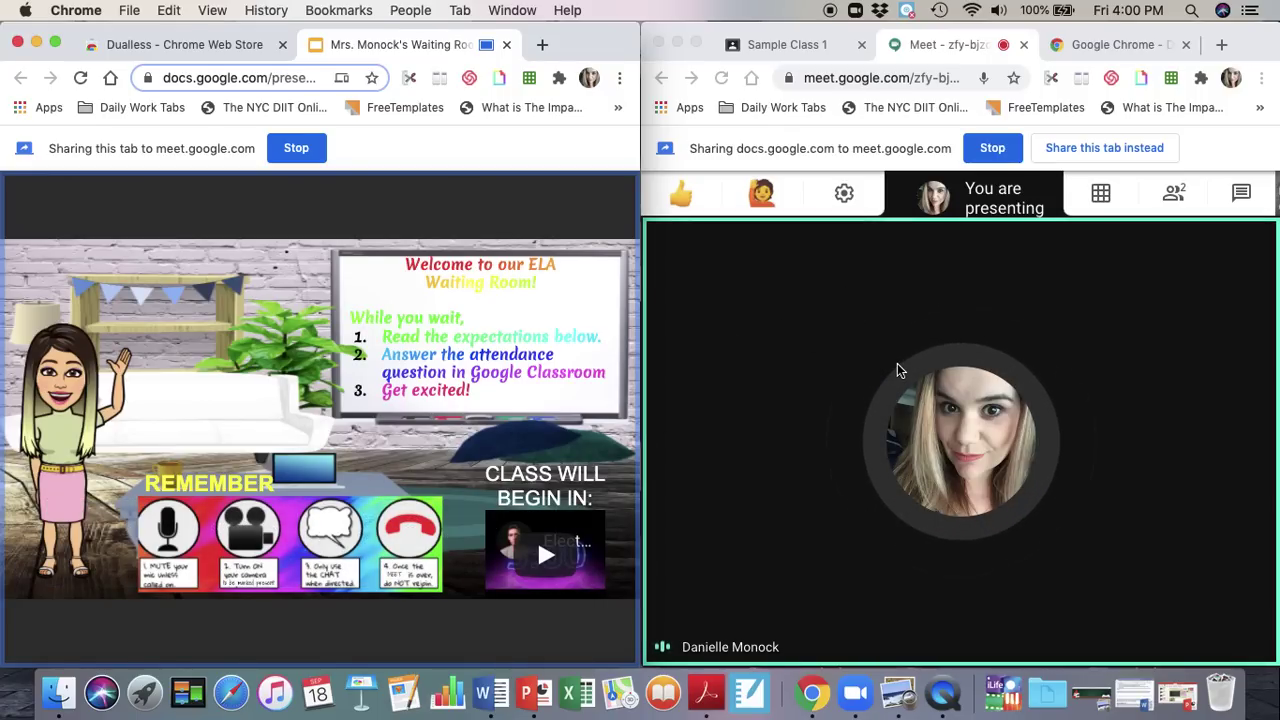
pyautogui.click(296, 150)
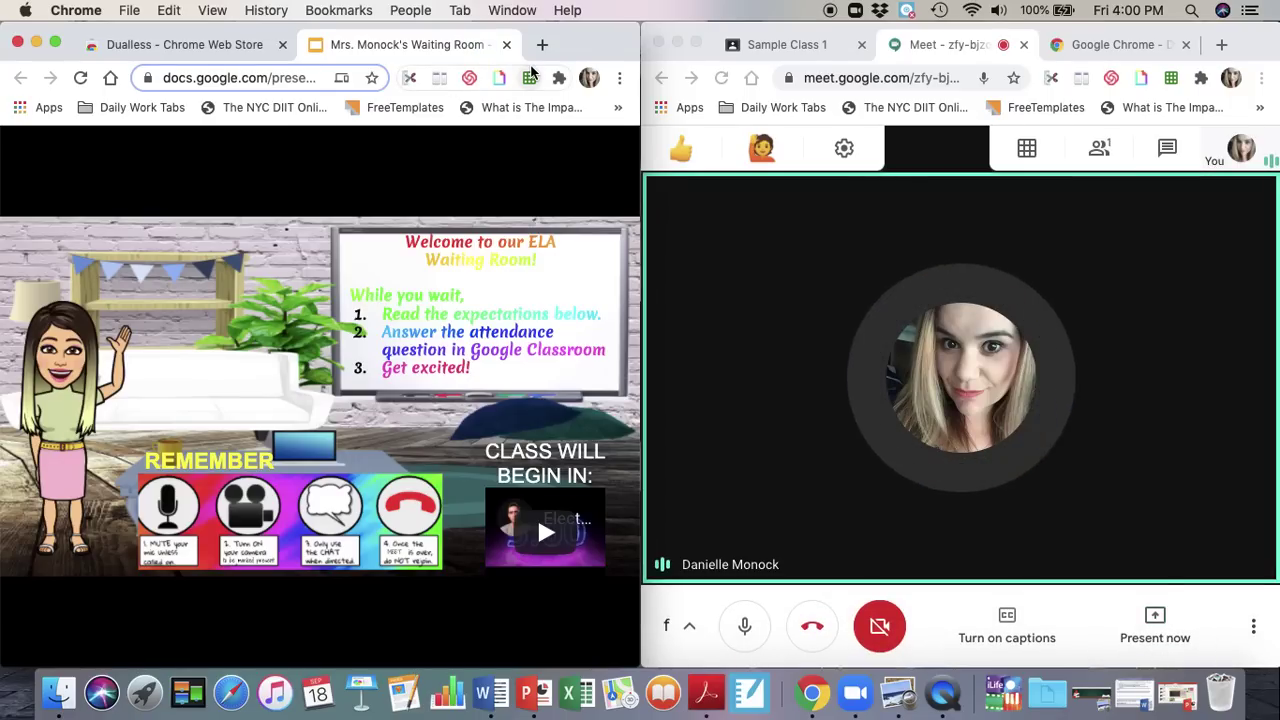
# Return to the Meet call, now showing only the participant's camera tile
pyautogui.click(1160, 627)
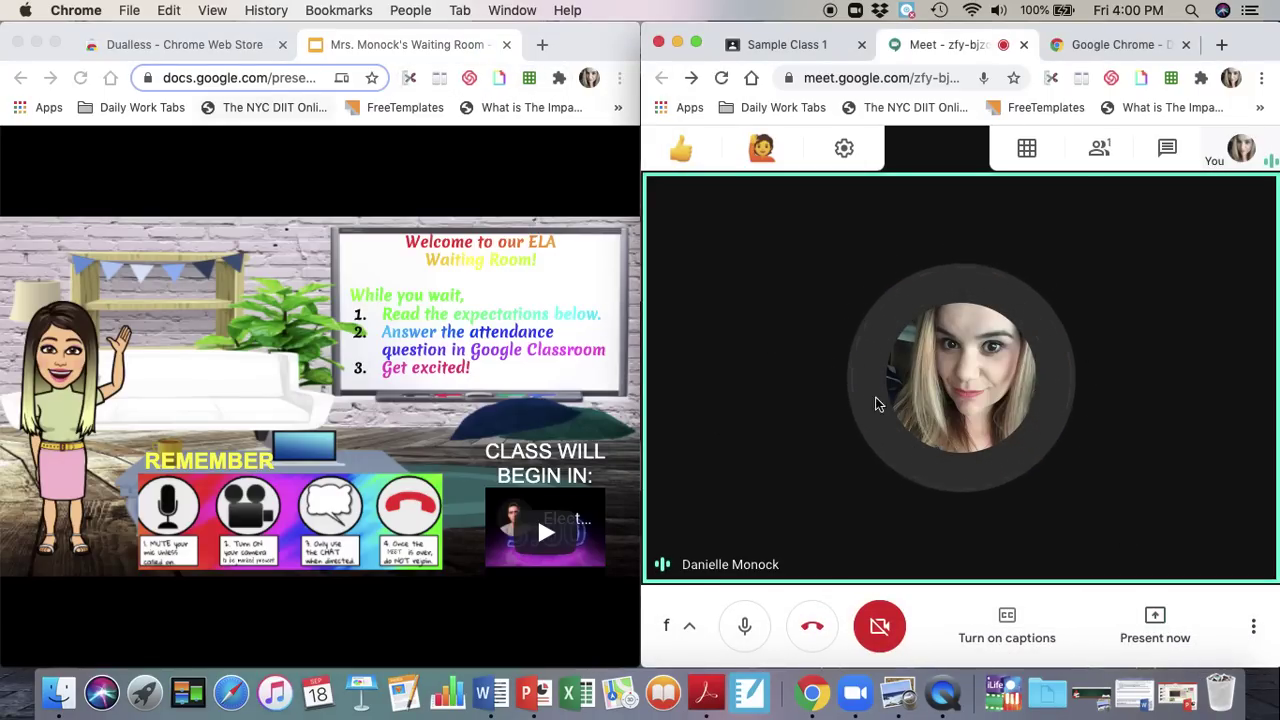
pyautogui.moveTo(893, 416)
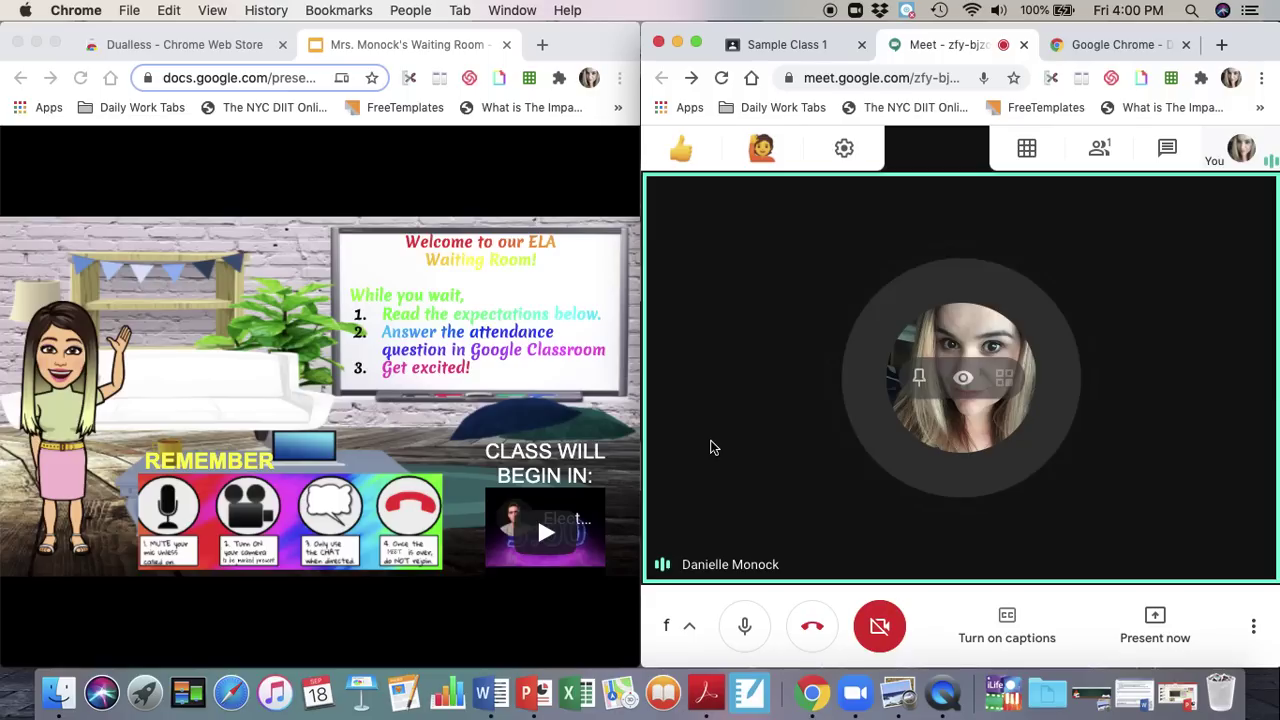